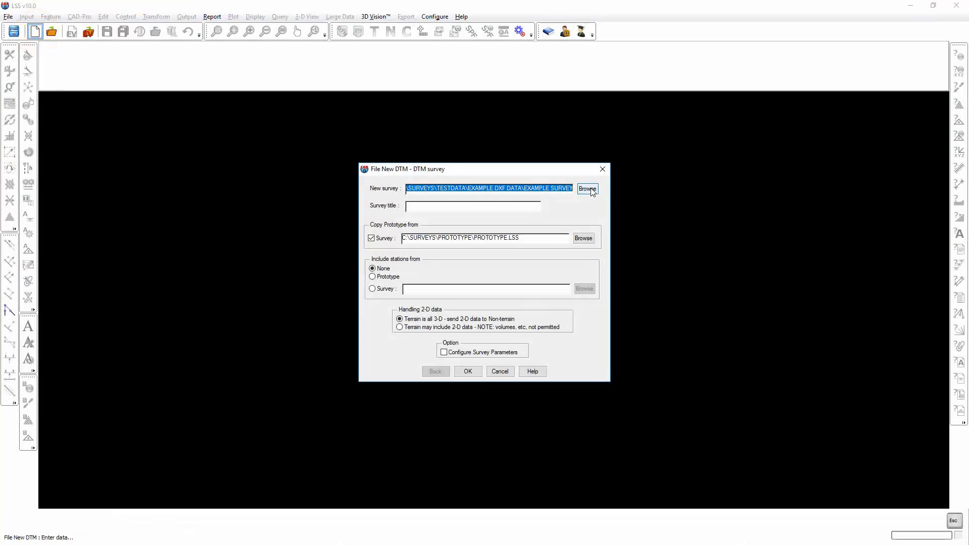
Create a new DTM survey named "Demo Survey from GENIO" in the Example Genio Data folder under Testdata.
click(587, 188)
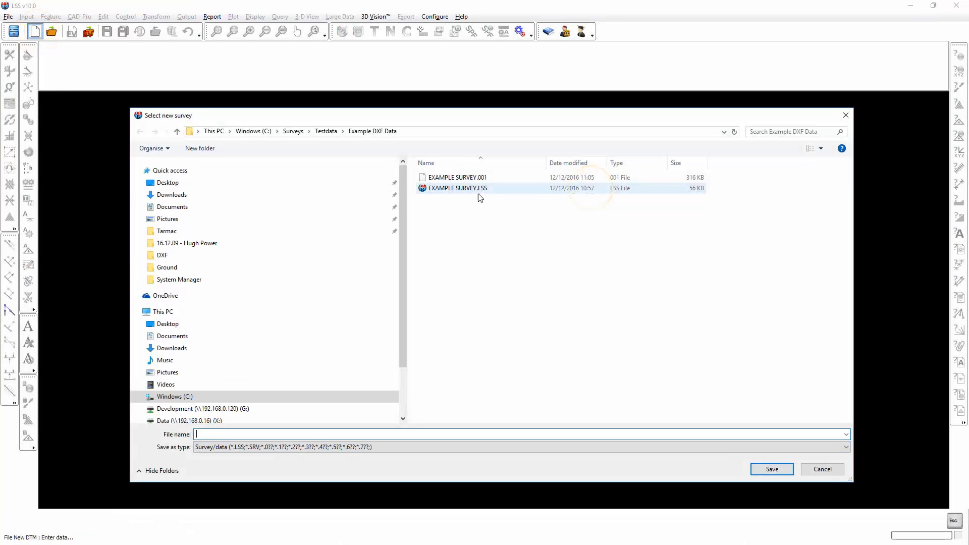
click(326, 131)
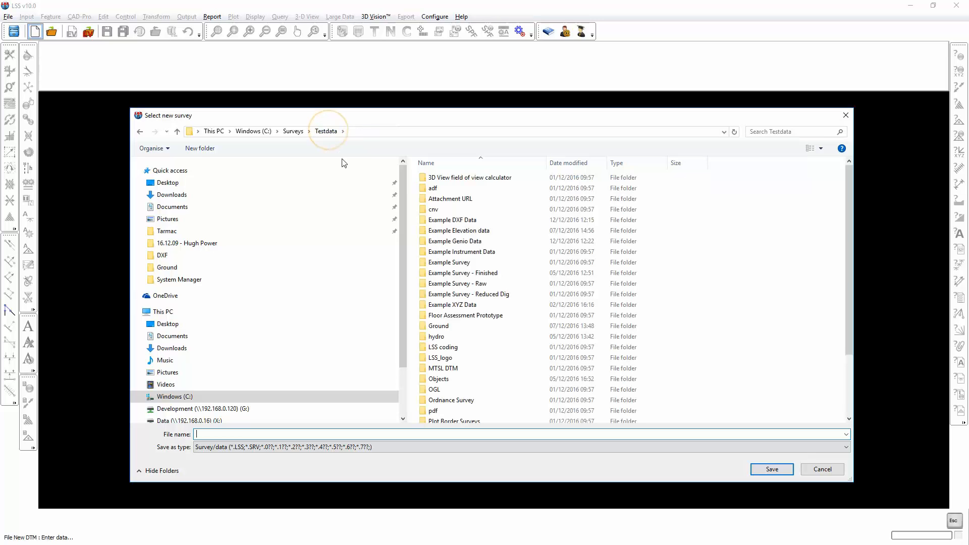
double_click(446, 242)
click(207, 434)
text(D)
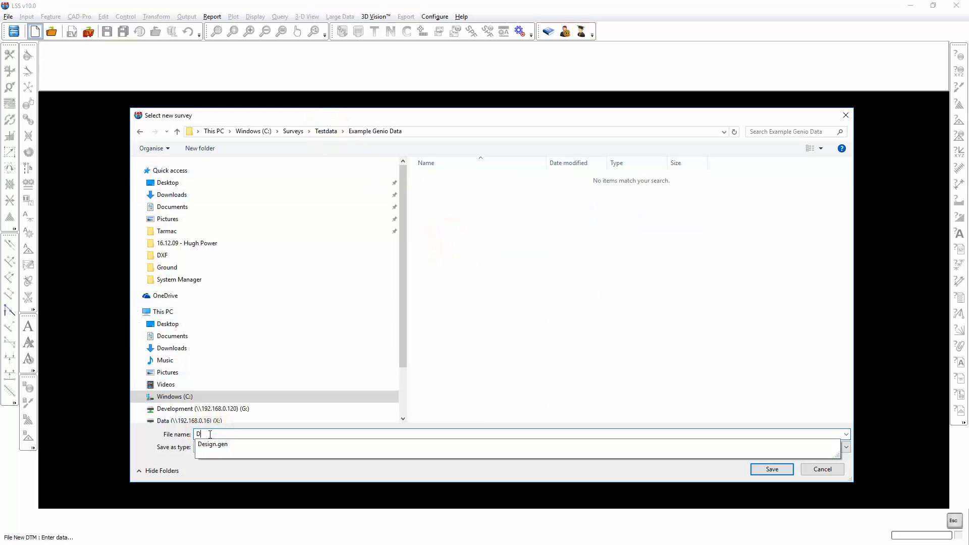
text(emo Survey)
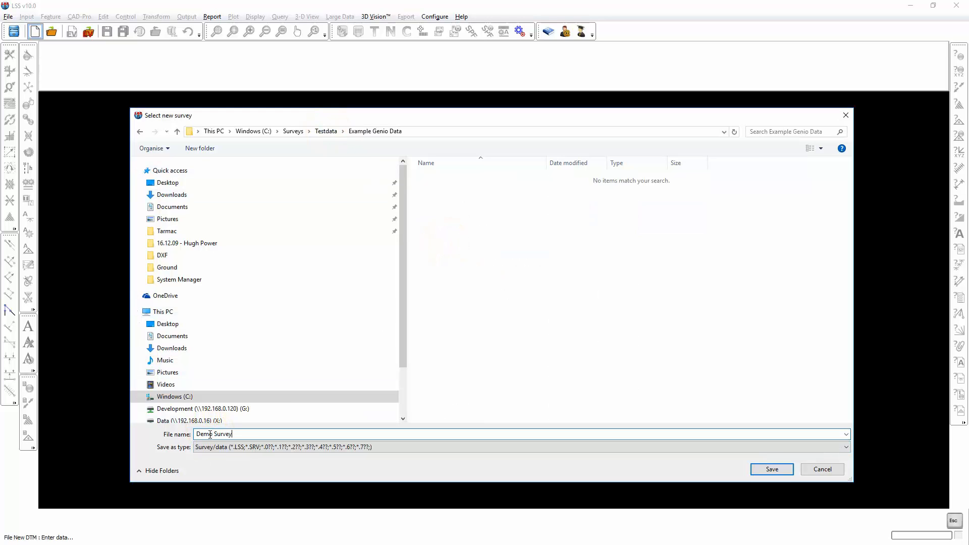
text( from GENIO)
click(764, 468)
click(464, 374)
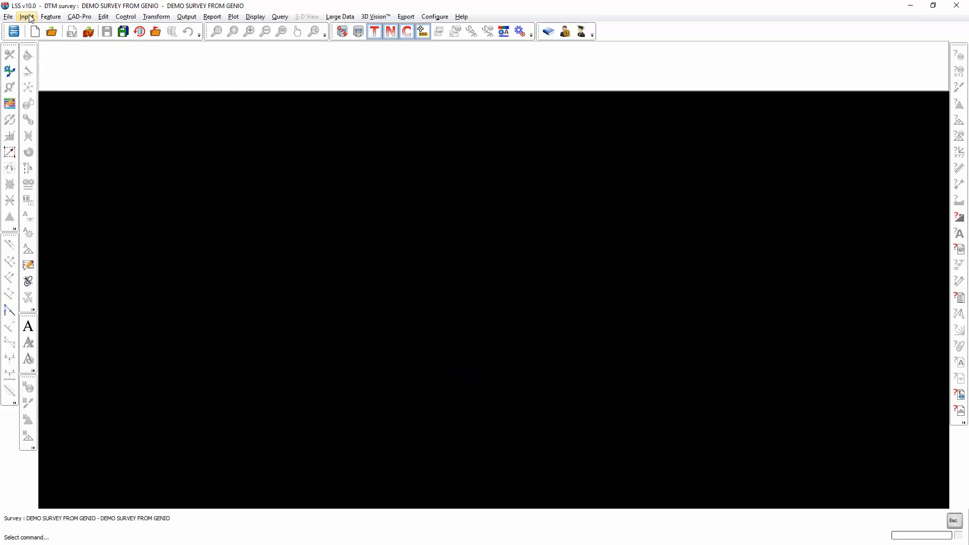
Set up a conversion from MX (MOSS) GENIO with EXAMPLE SURVEY.GEN as the MX Genio file.
click(27, 17)
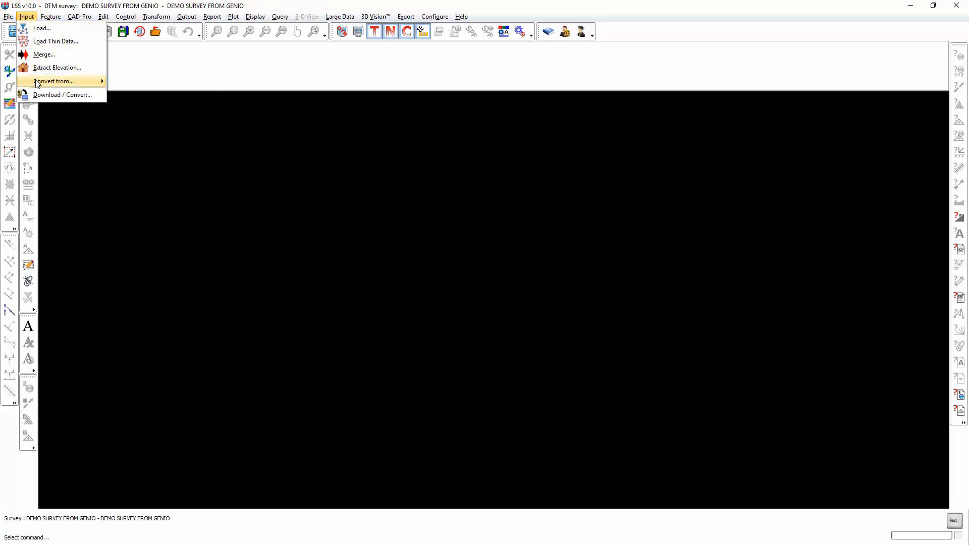
mouse_move(55, 82)
mouse_move(137, 119)
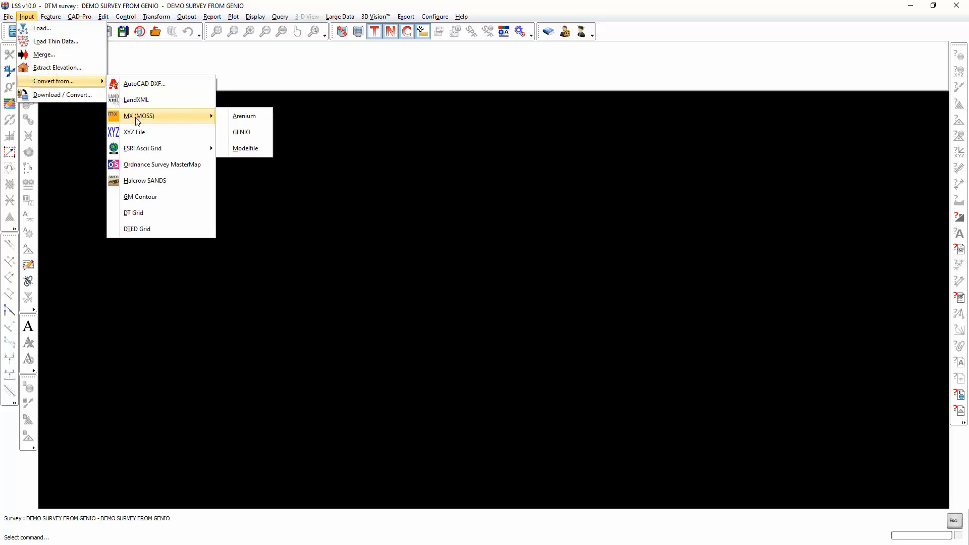
click(246, 134)
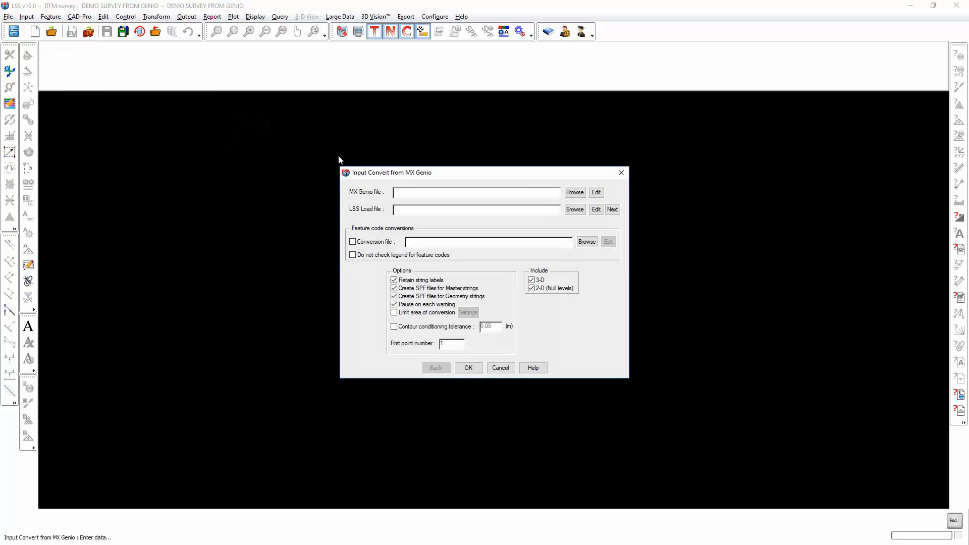
click(574, 193)
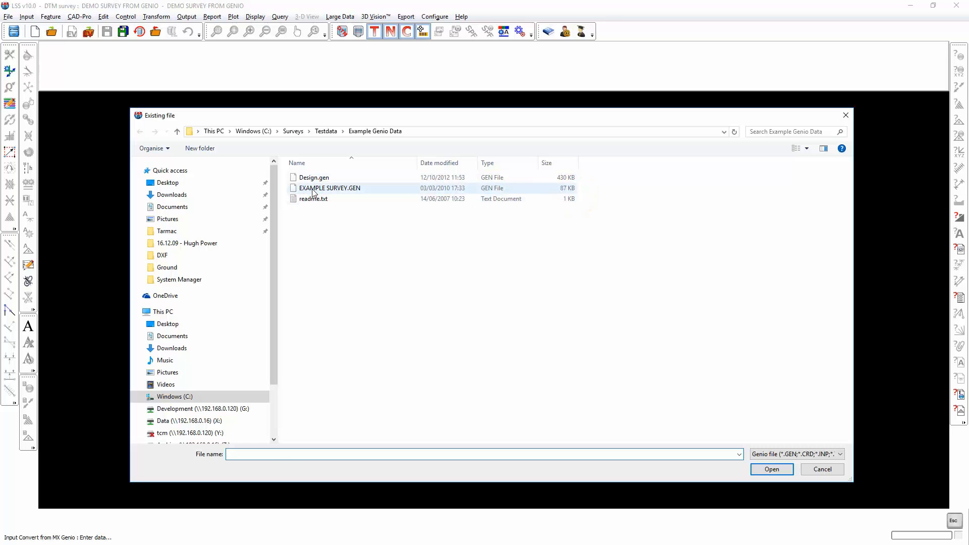
double_click(314, 190)
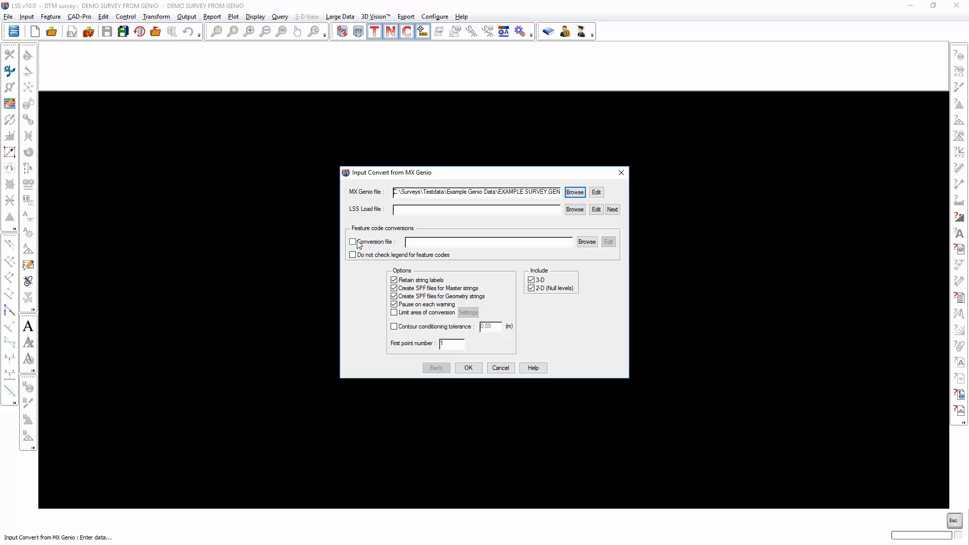
Enable a feature code conversion file for the GENIO import and choose Genio_to_LSS.cnv.
click(352, 242)
click(586, 242)
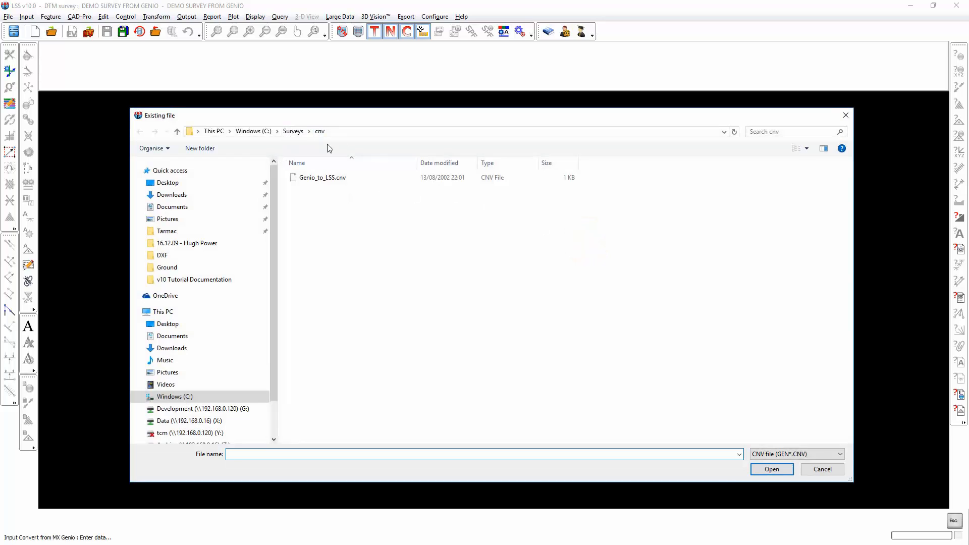
double_click(314, 178)
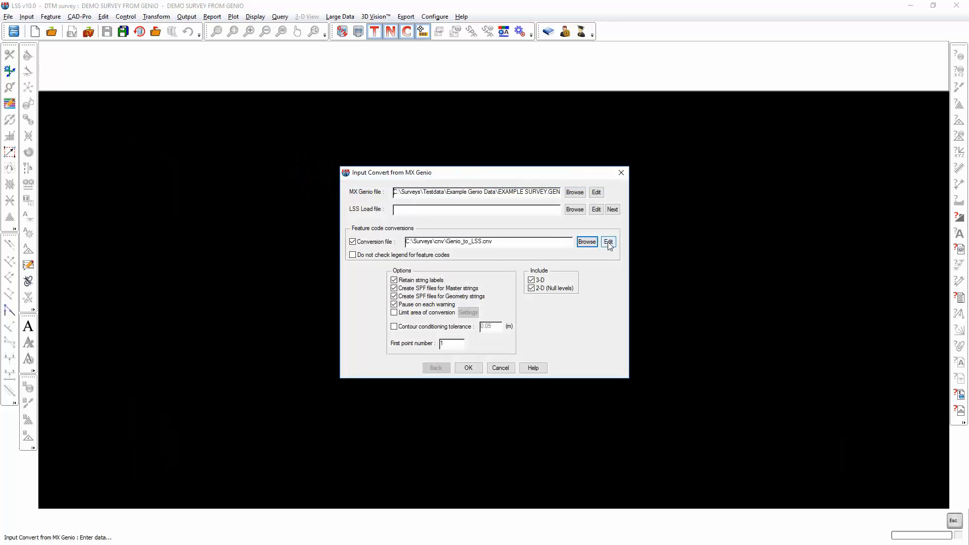
Open the Genio_to_LSS.cnv conversion file in Notepad, examine its feature code mappings, including the L entries, and close it.
click(609, 242)
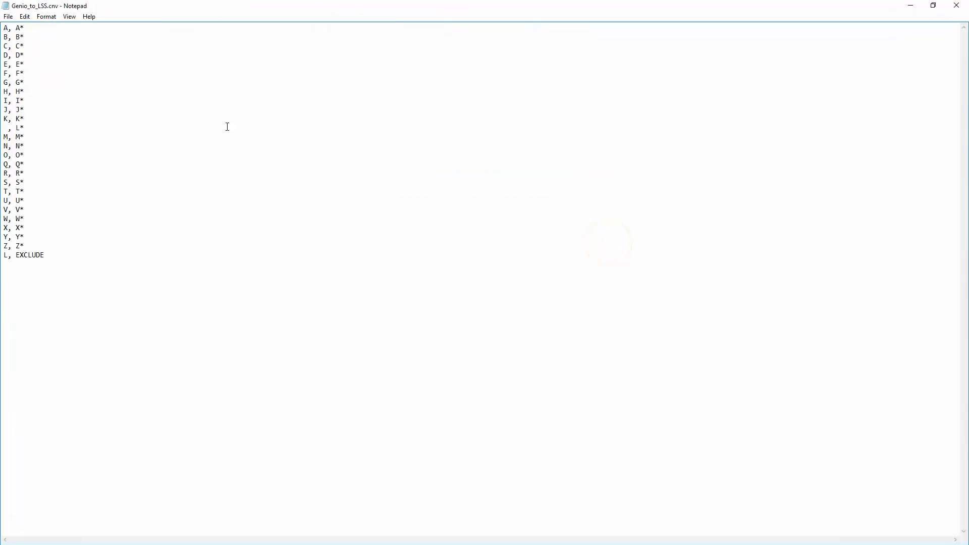
click(934, 6)
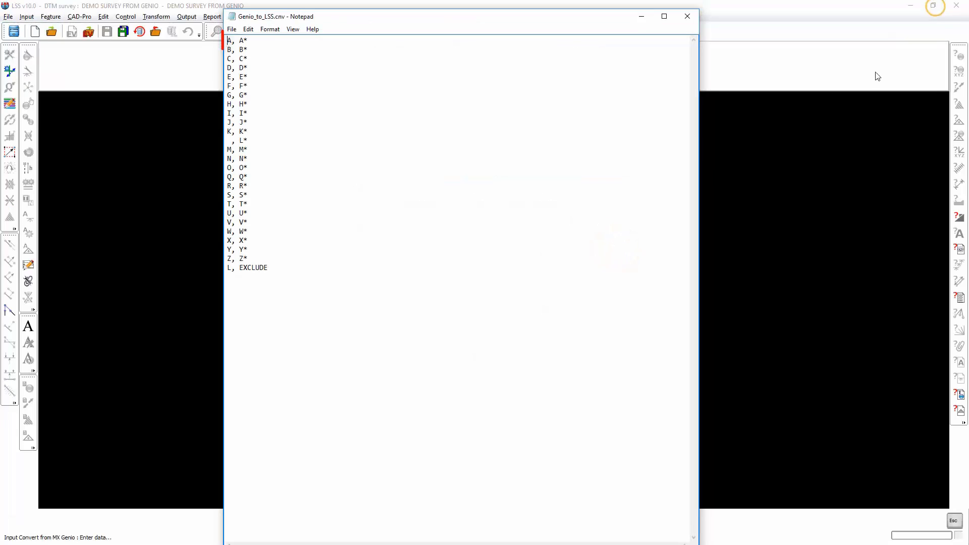
drag(227, 41, 242, 41)
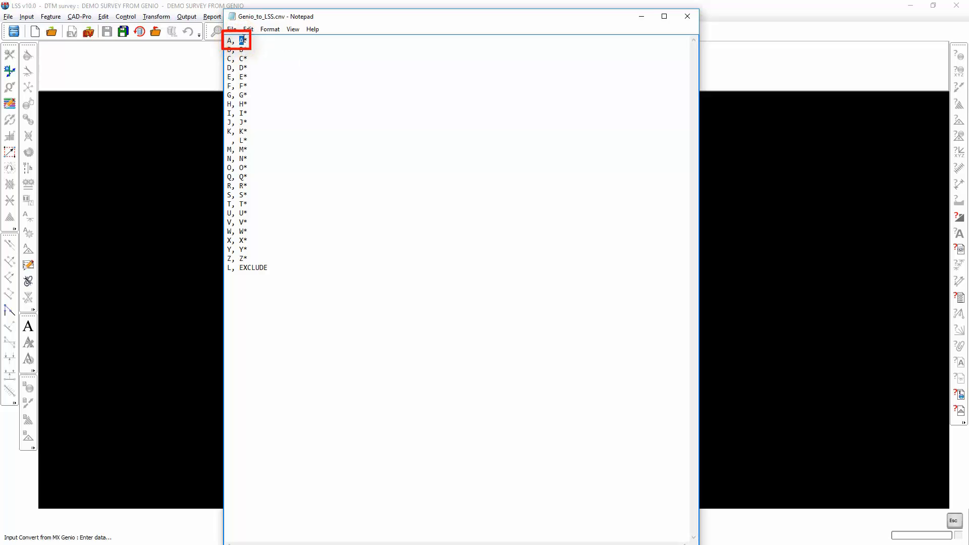
click(247, 40)
drag(239, 40, 244, 40)
drag(245, 40, 249, 41)
drag(231, 40, 225, 42)
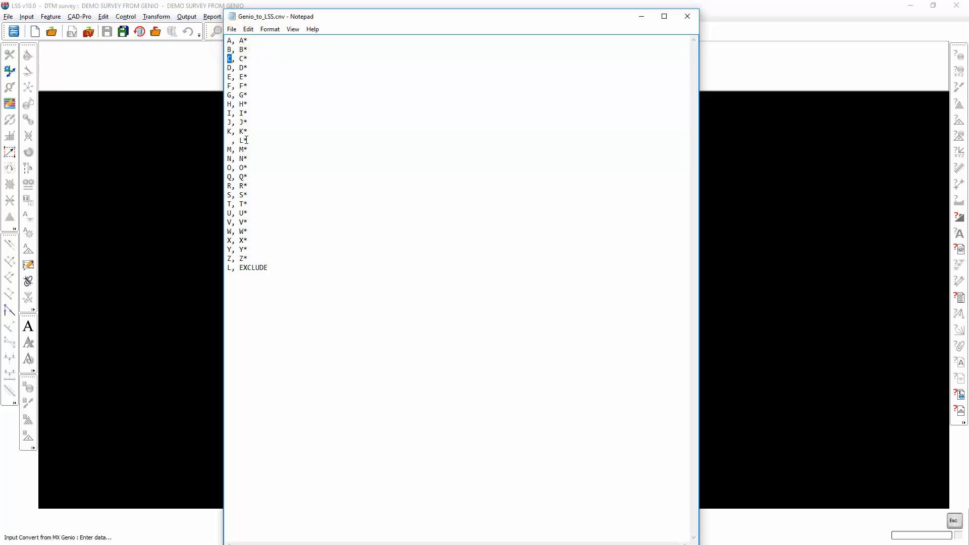
click(247, 140)
double_click(243, 140)
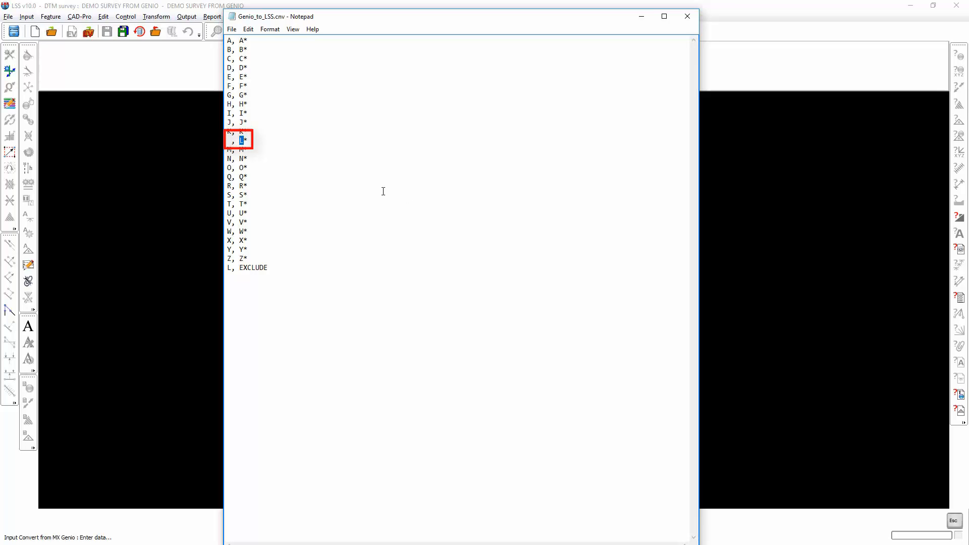
click(231, 141)
click(688, 17)
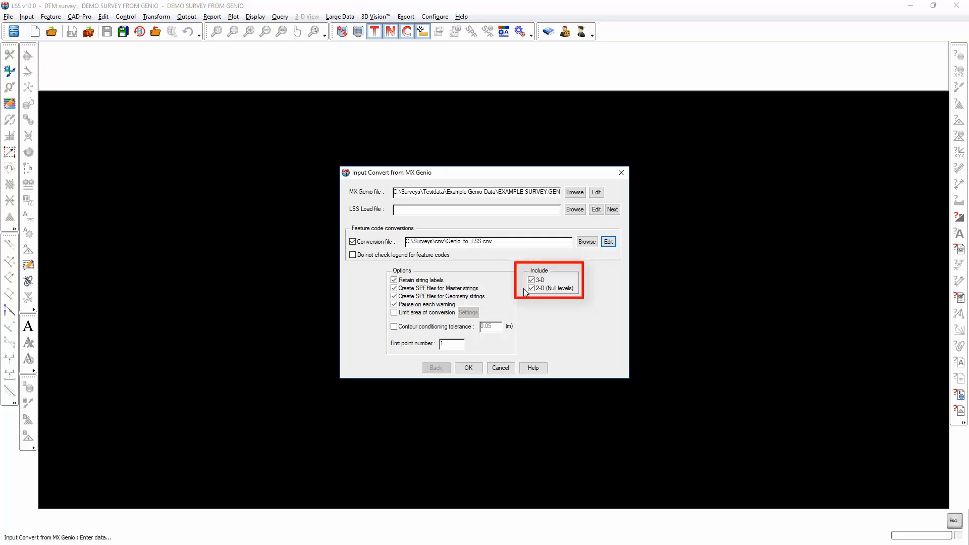
Run the GENIO conversion, review the accepted text and point counts, and accept the output with Save and LOAD file.
click(473, 367)
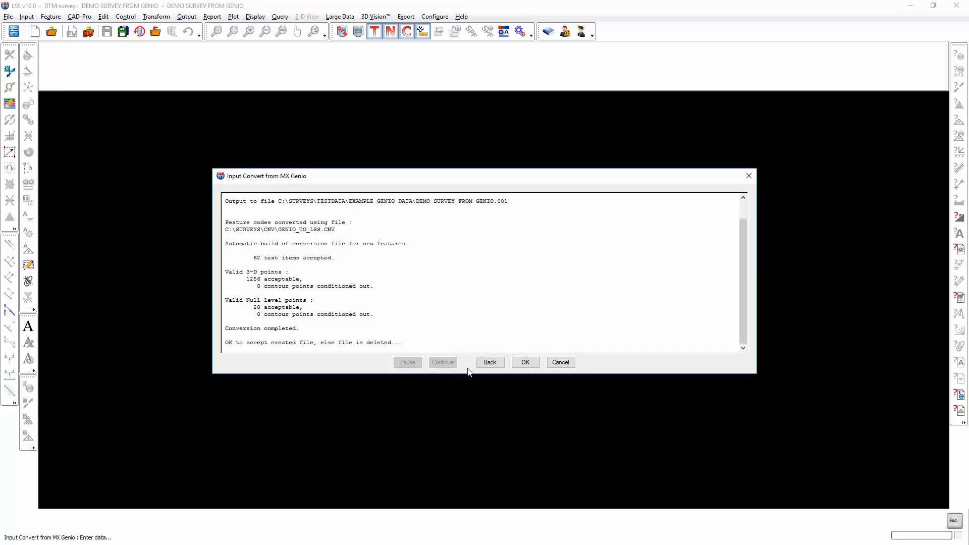
drag(249, 258, 265, 278)
drag(255, 307, 262, 308)
click(525, 362)
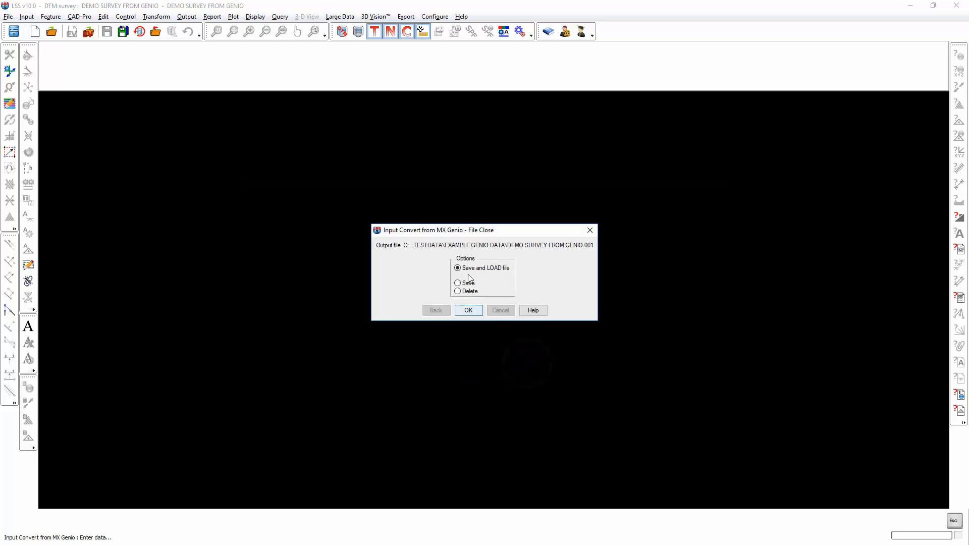
click(469, 311)
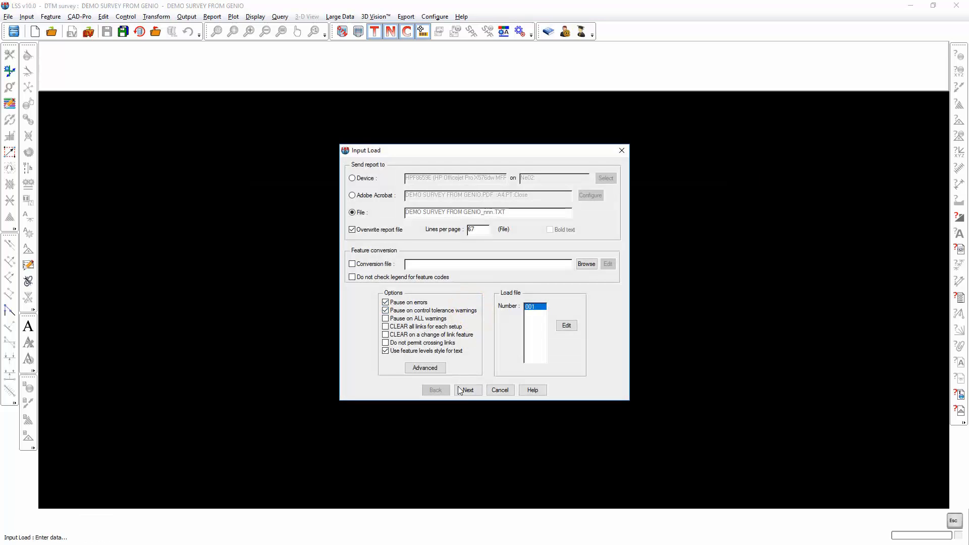
Load converted file 001 into the survey with the existing load options and update the DTM.
click(467, 391)
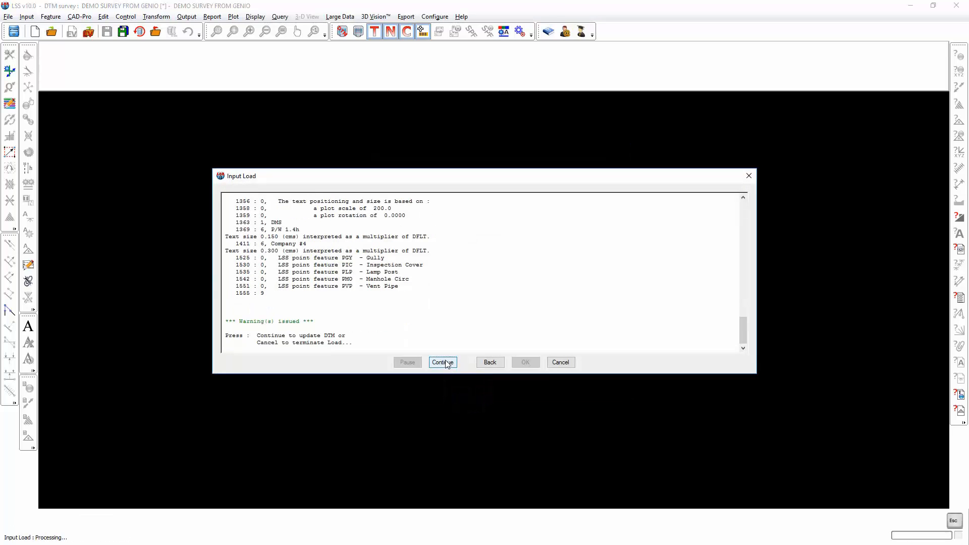
click(446, 363)
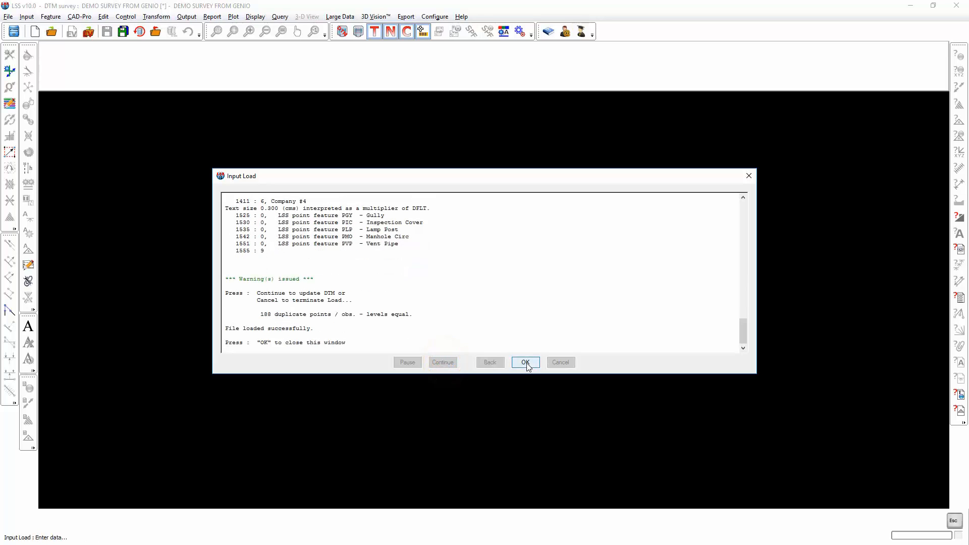
click(525, 362)
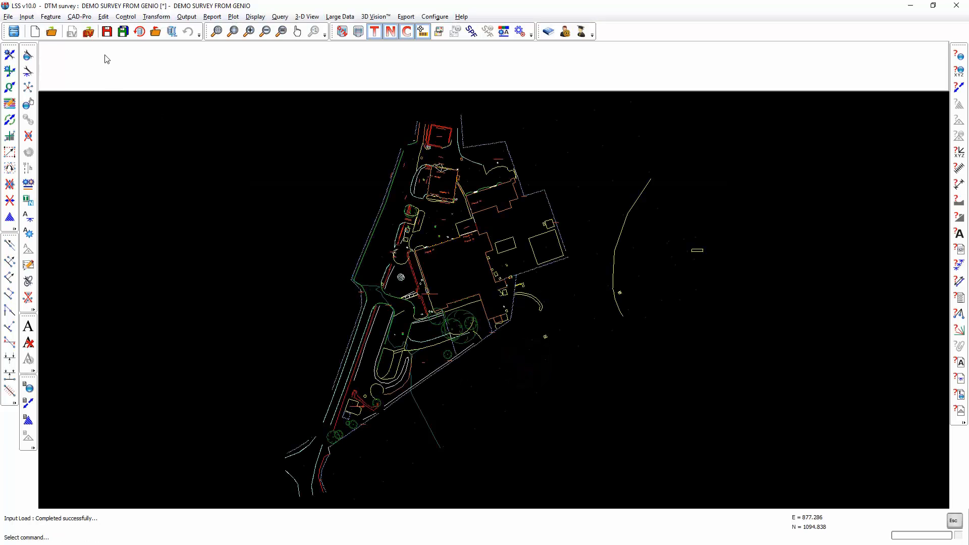
Save the current survey and create a new DTM survey named "road design" in the Example Genio Data folder.
click(35, 31)
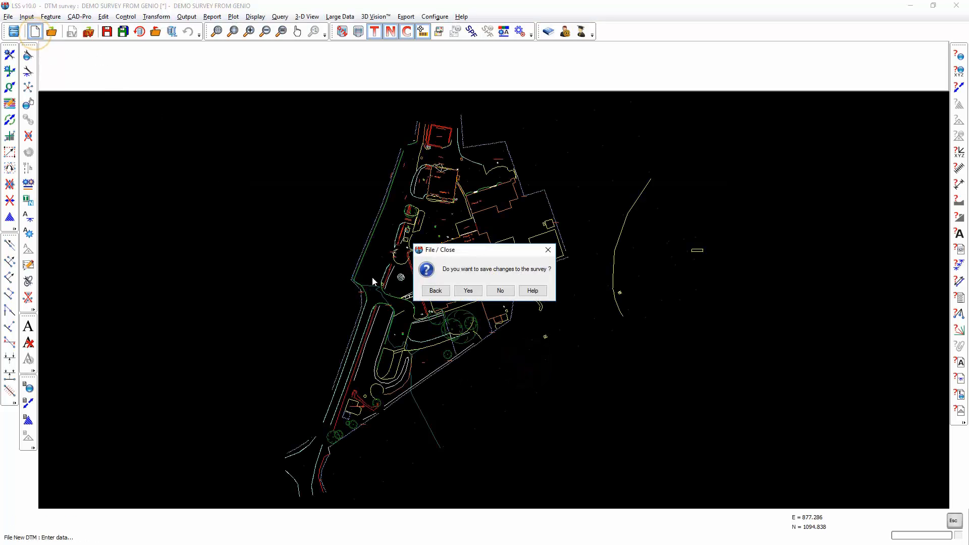
click(468, 290)
click(587, 189)
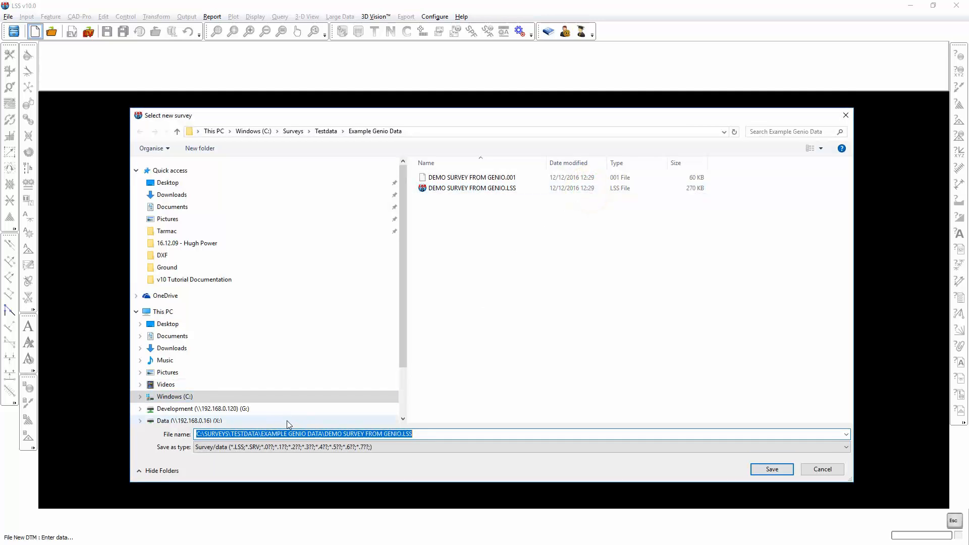
text(road design)
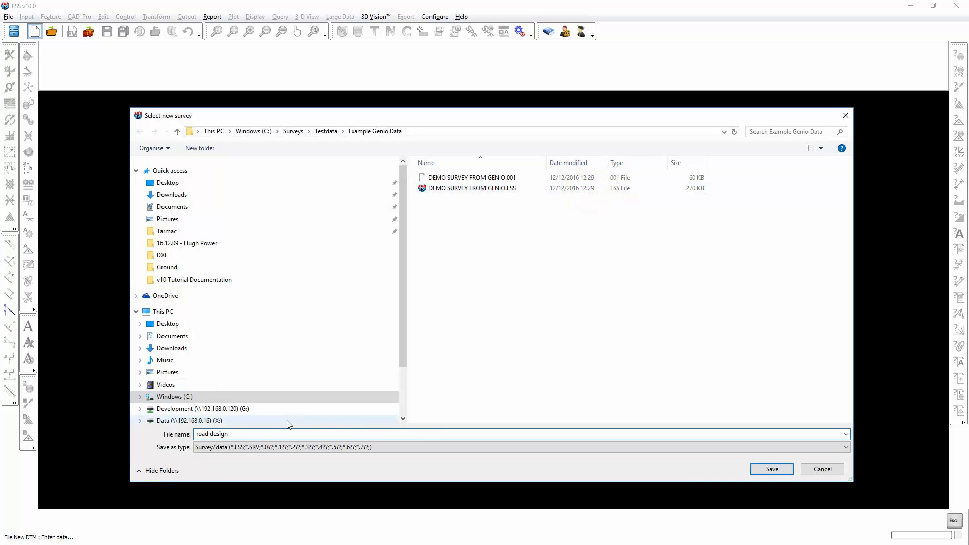
click(781, 468)
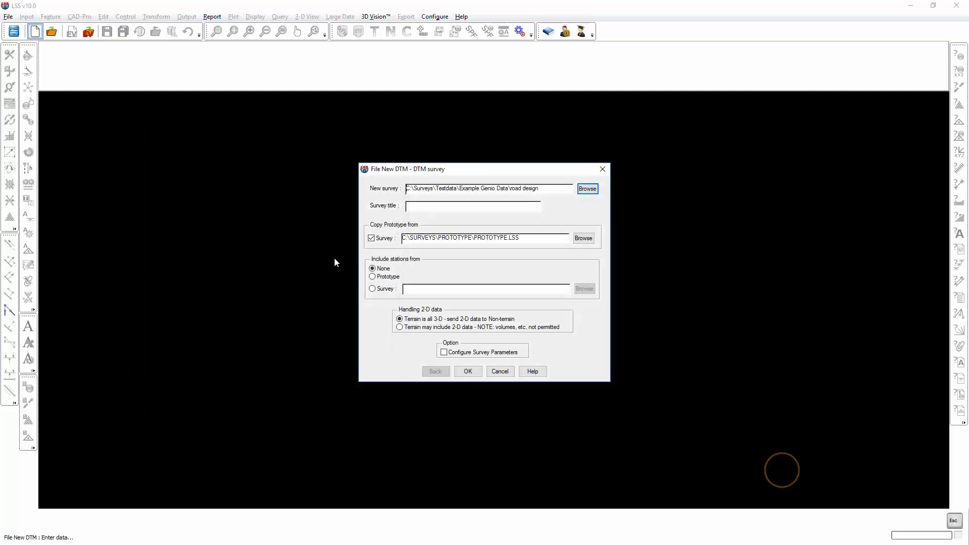
click(466, 371)
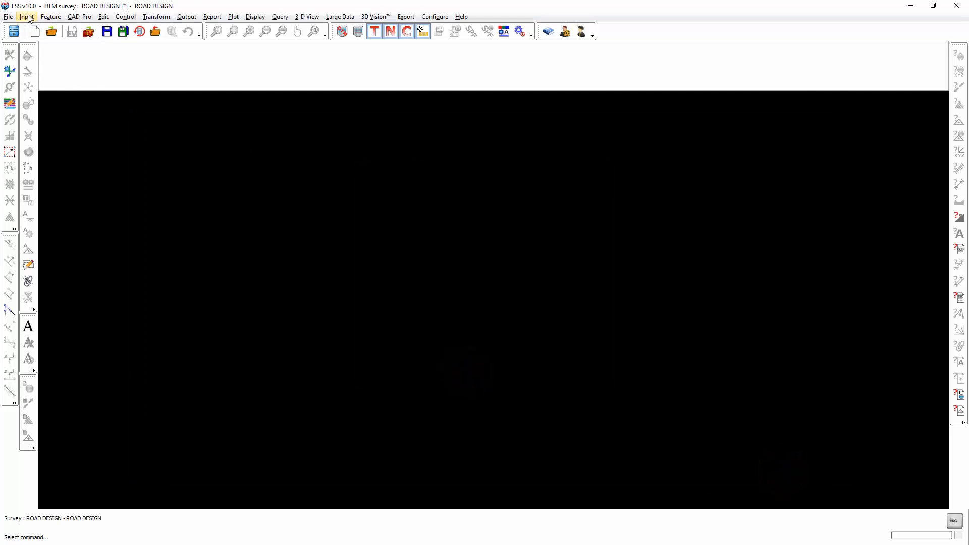
Start an MX GENIO conversion, clear the previous GENIO and LSS load file names, and choose Design.gen as the GENIO file.
click(27, 17)
mouse_move(47, 82)
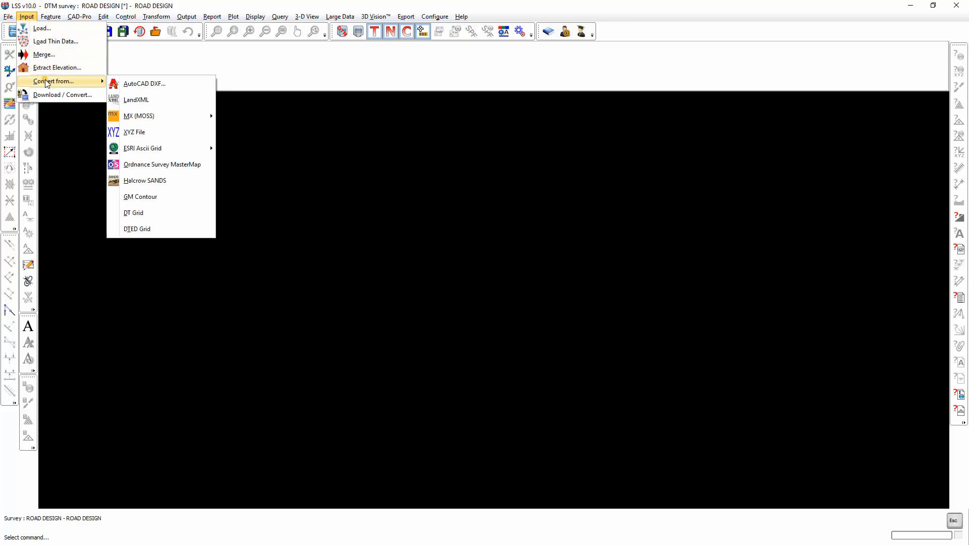
click(134, 115)
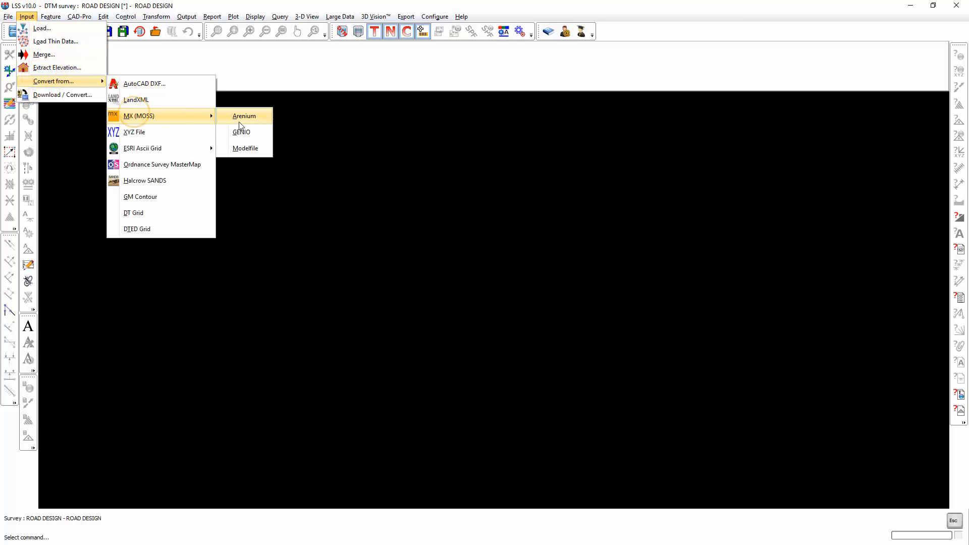
click(247, 131)
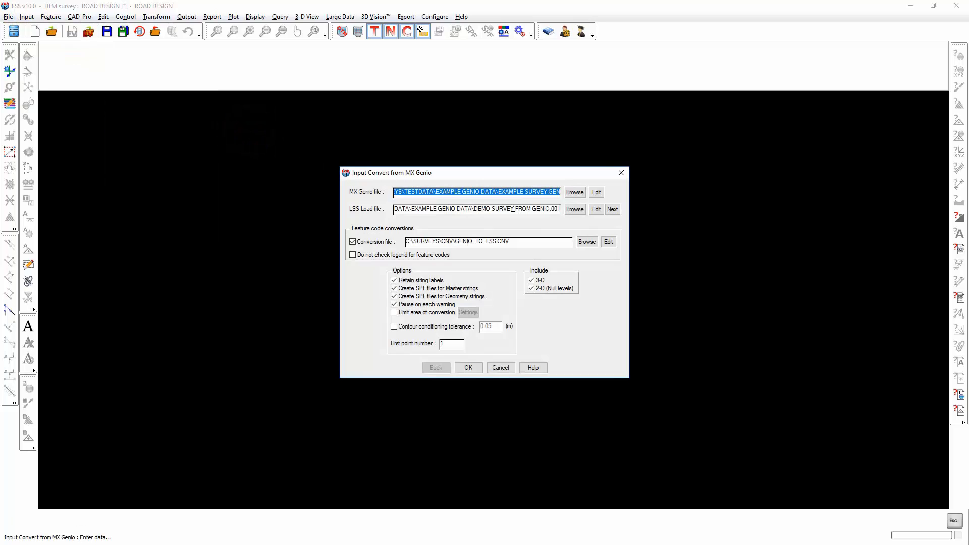
key(BackSpace)
double_click(534, 209)
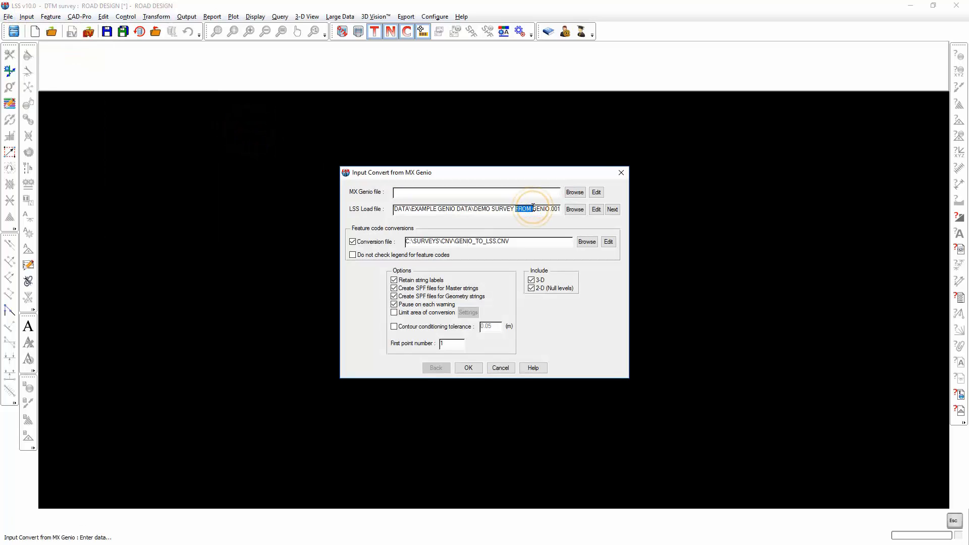
click(533, 207)
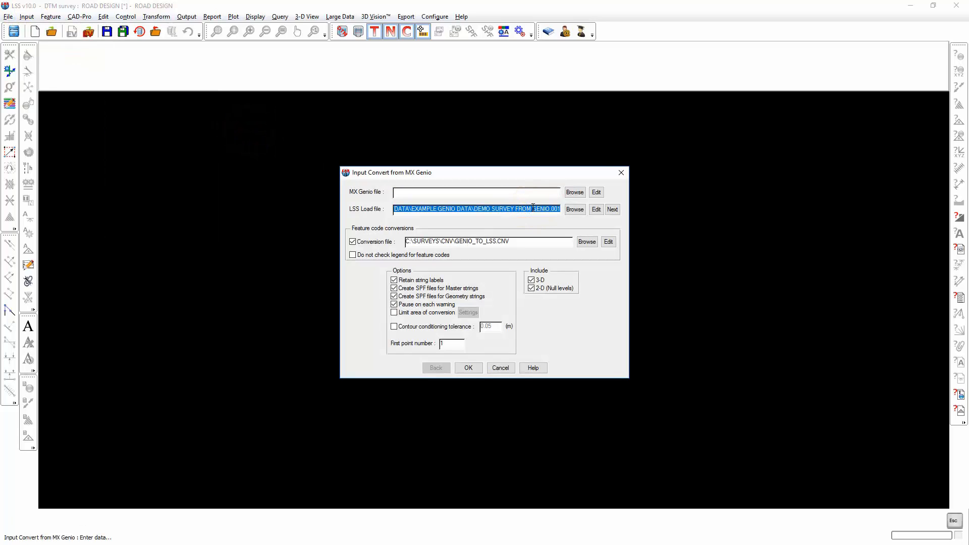
key(BackSpace)
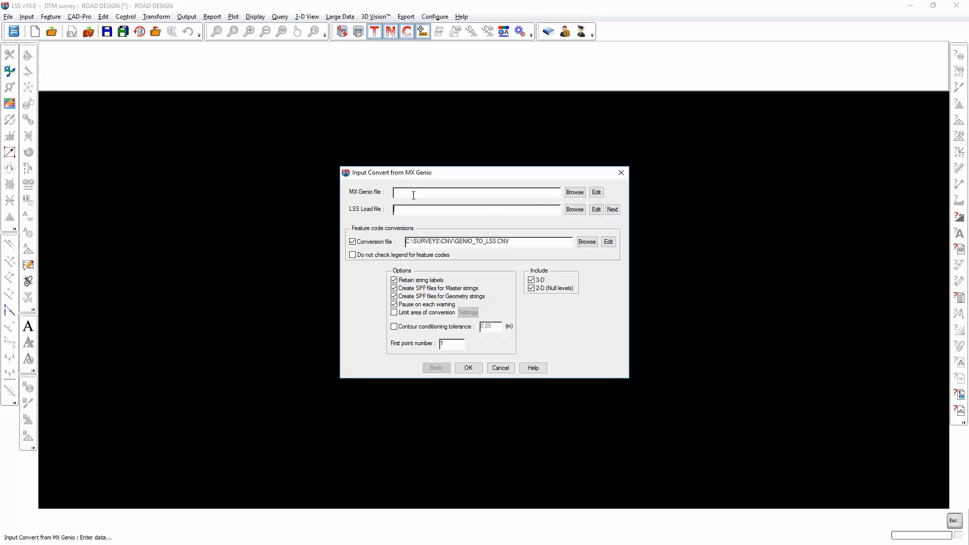
click(574, 195)
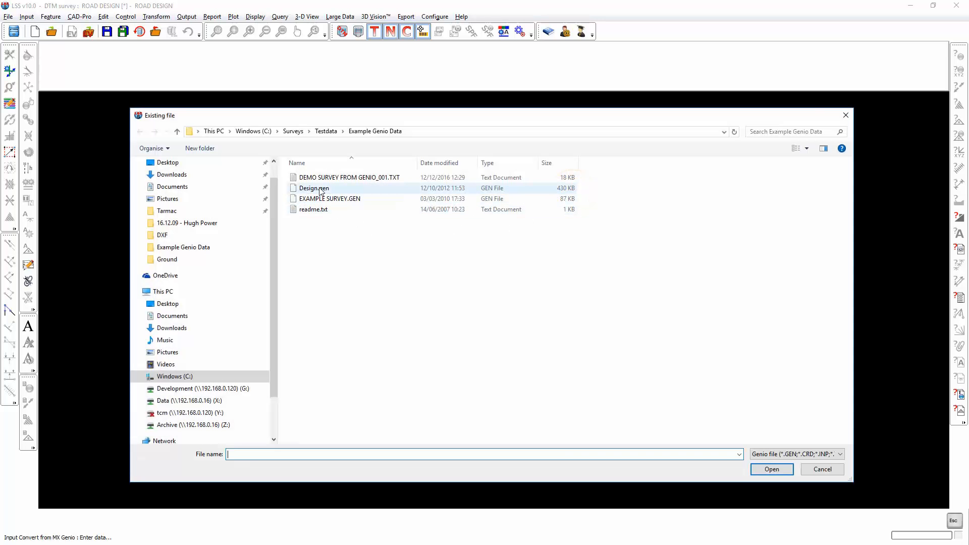
double_click(319, 190)
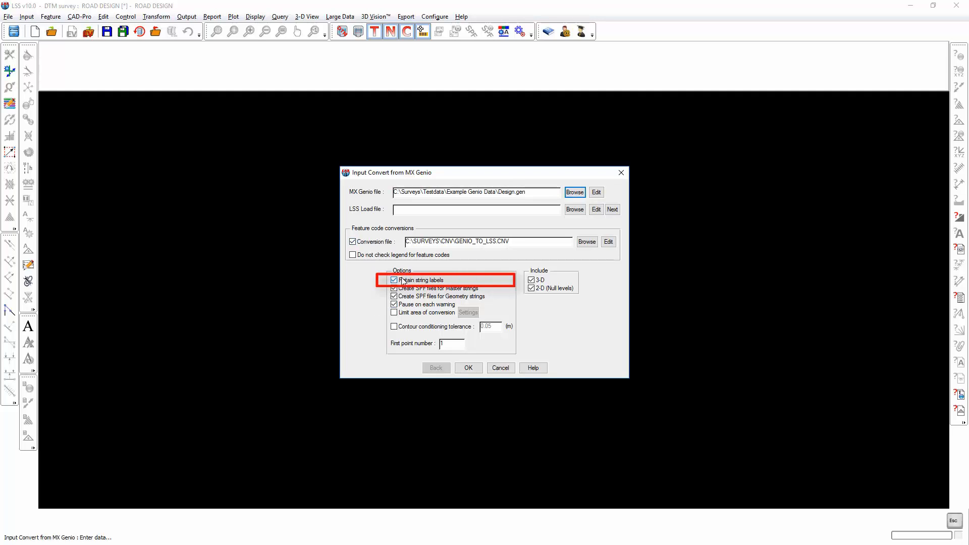
Open Design.gen for viewing, examine its string labels such as BFAA, BFCC and BFL6, and close it.
click(596, 193)
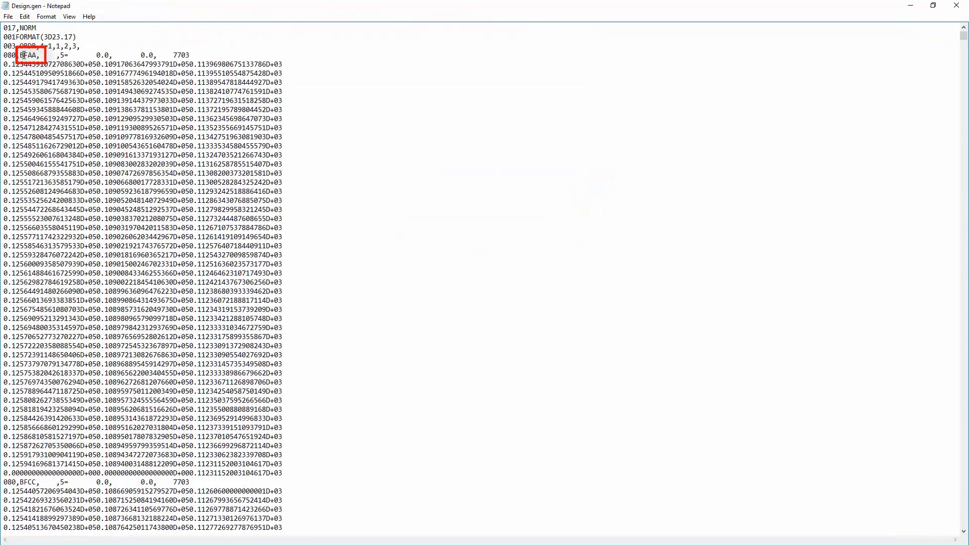
drag(19, 55, 25, 55)
drag(38, 55, 25, 55)
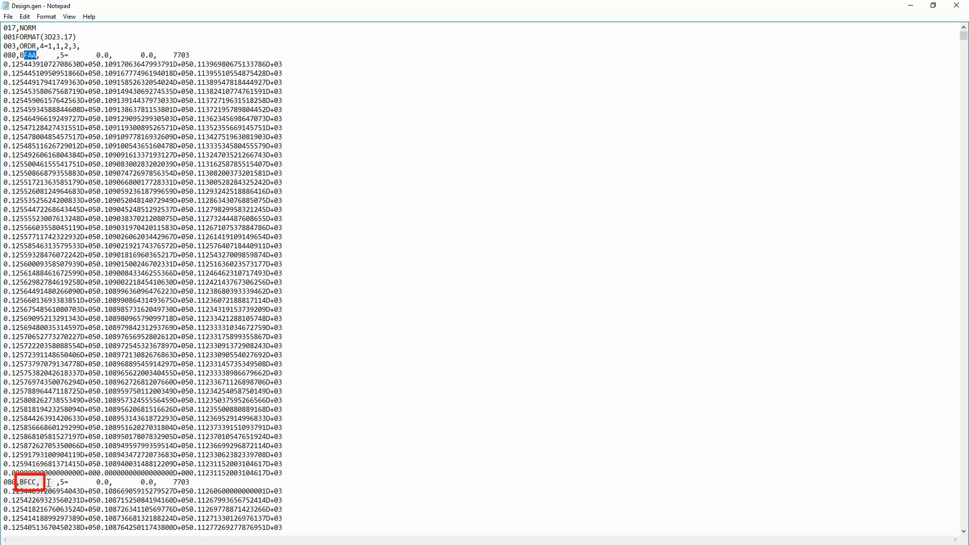
scroll(48, 483, down, 10)
scroll(47, 476, down, 10)
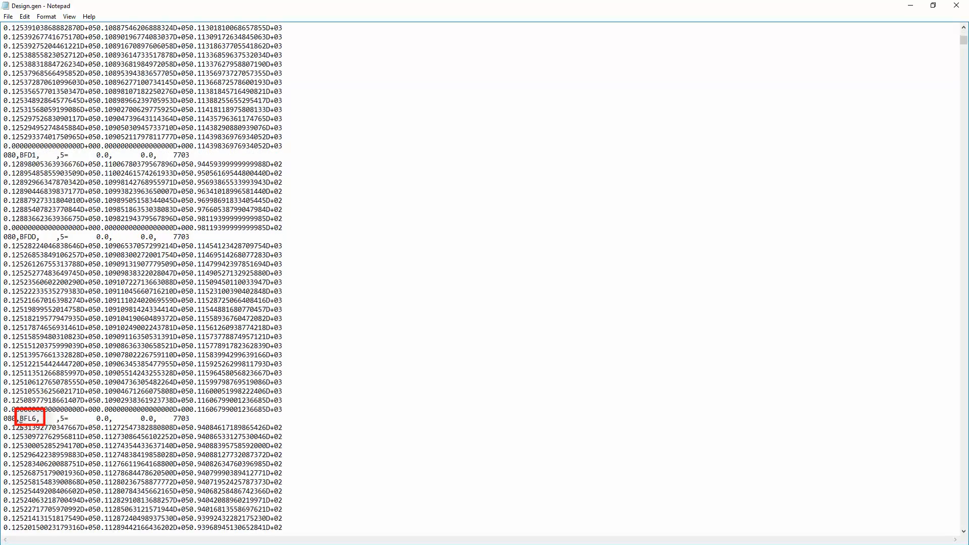
mouse_move(23, 418)
mouse_down()
mouse_move(33, 418)
mouse_move(23, 418)
mouse_up()
click(956, 6)
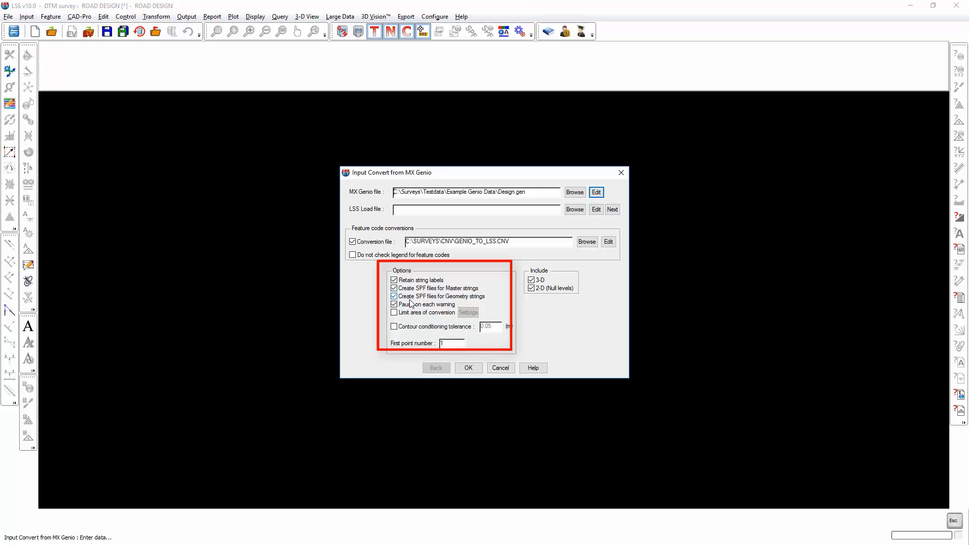
Run the GENIO conversion and set the SPF section offsets to -20 m left and 20 m right.
click(468, 368)
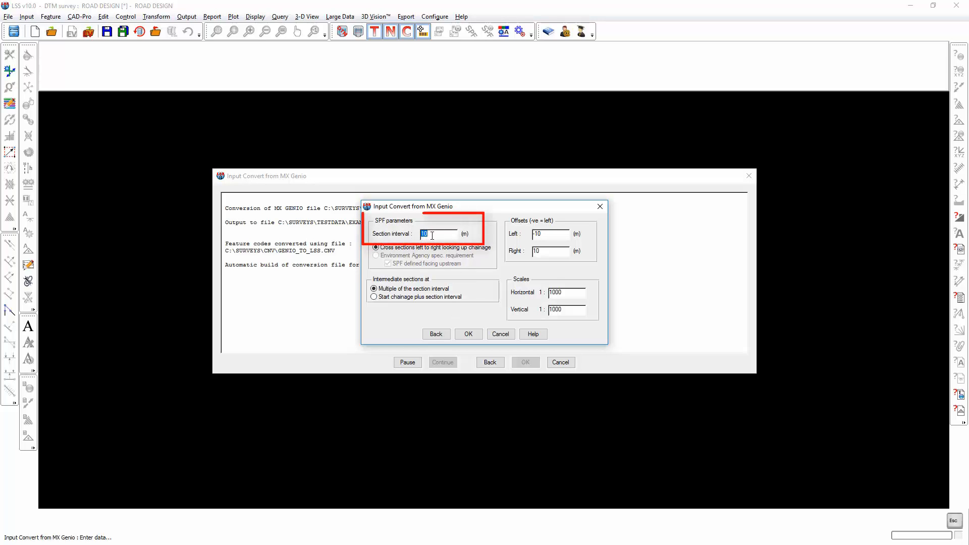
click(545, 234)
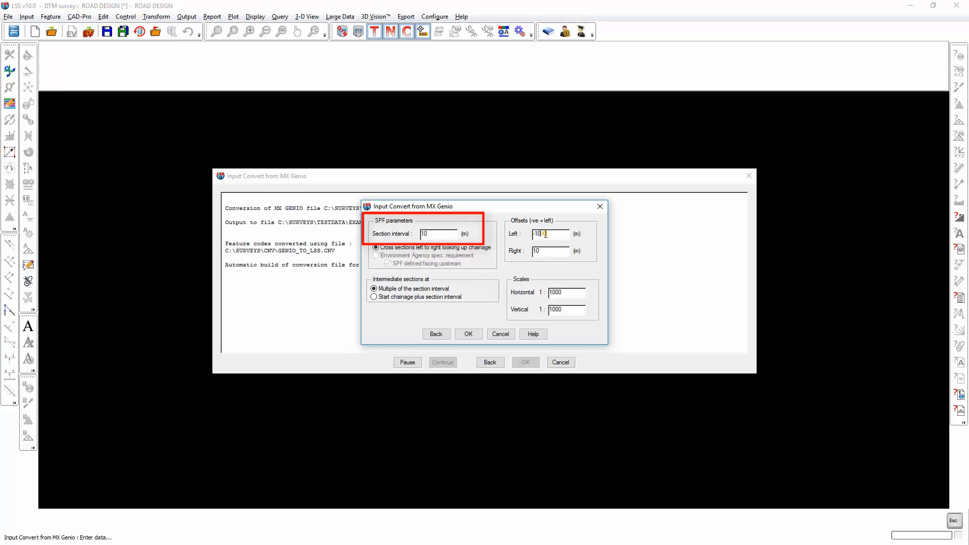
key(BackSpace)
key(BackSpace)
key(Tab)
text(20)
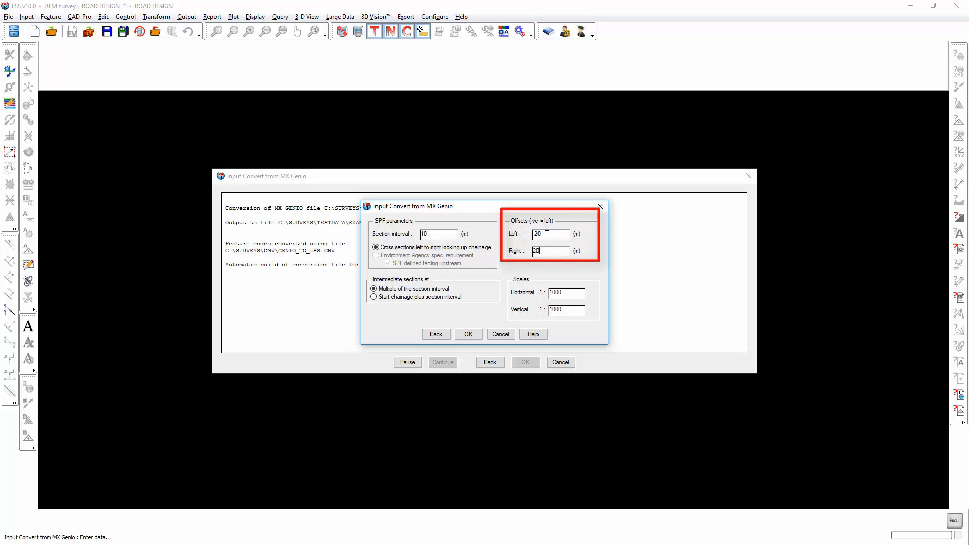
click(470, 334)
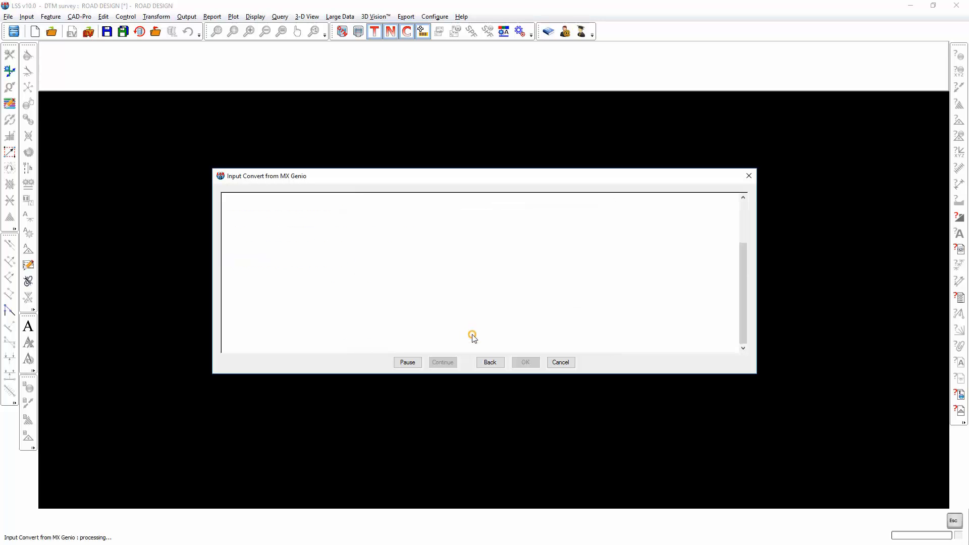
Accept the remaining conversion prompts and output, and load the converted road design into the survey.
key(Return)
click(467, 310)
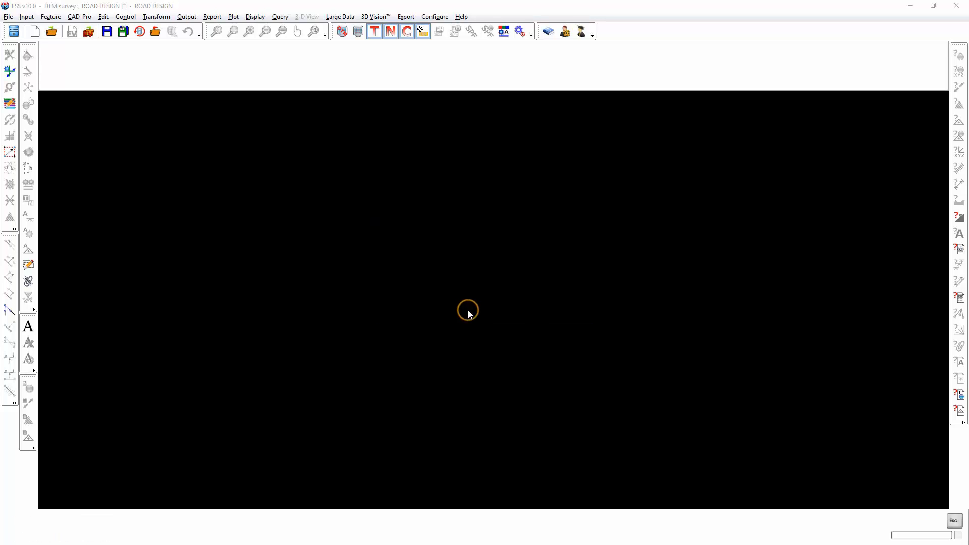
click(471, 389)
click(520, 363)
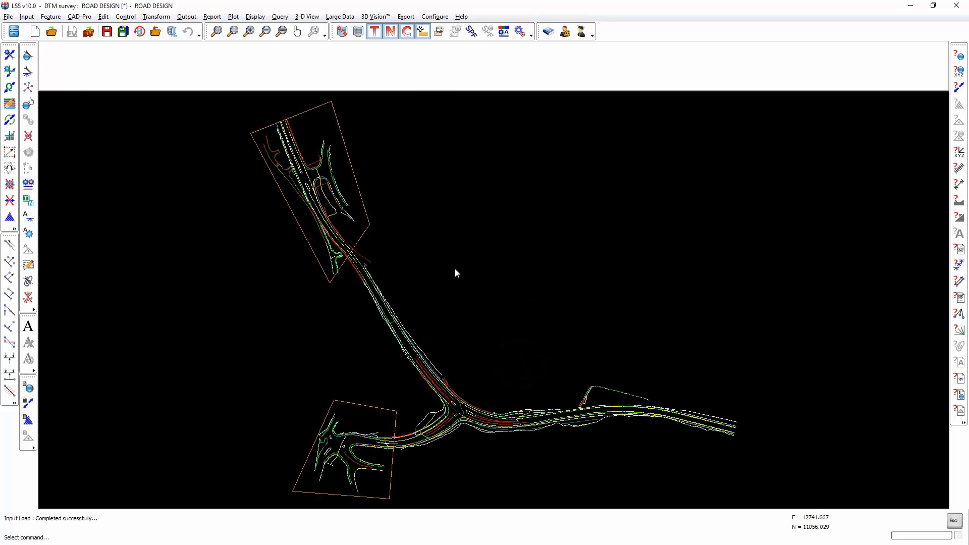
Choose GCAL.SPF and GCPS.SPF as the section position files to over-display on the road design.
click(470, 31)
click(500, 169)
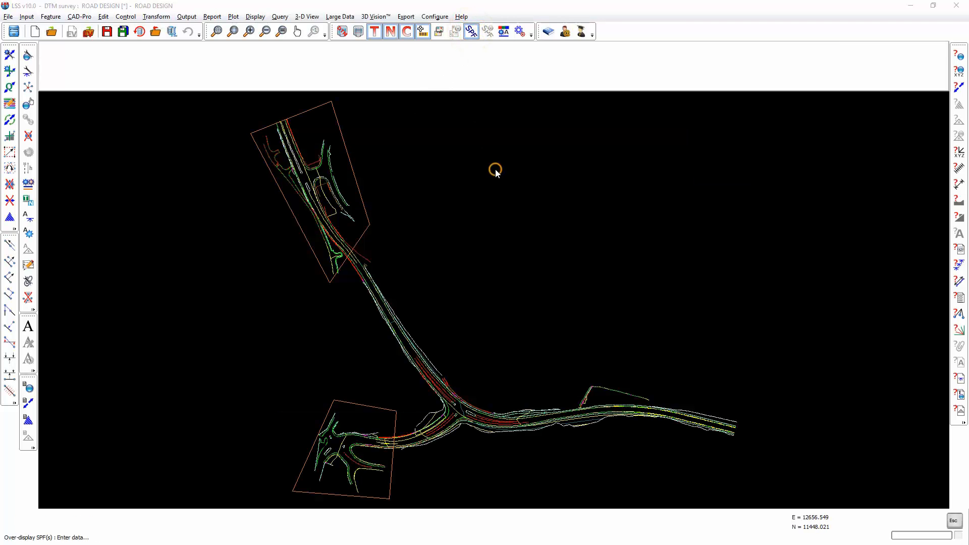
double_click(318, 178)
click(499, 183)
double_click(318, 190)
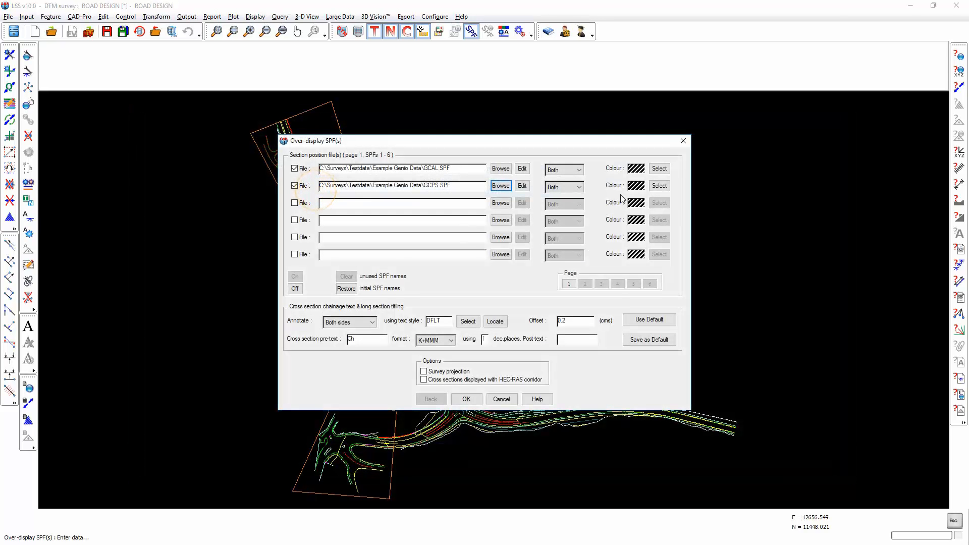
Set the GCPS.SPF display colour to light blue and over-display both section position files.
click(658, 185)
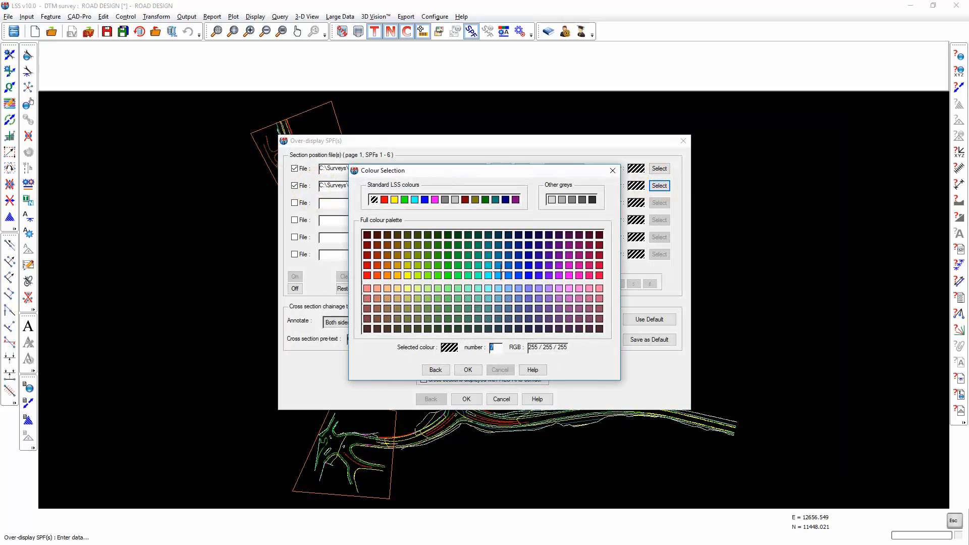
click(498, 275)
click(468, 370)
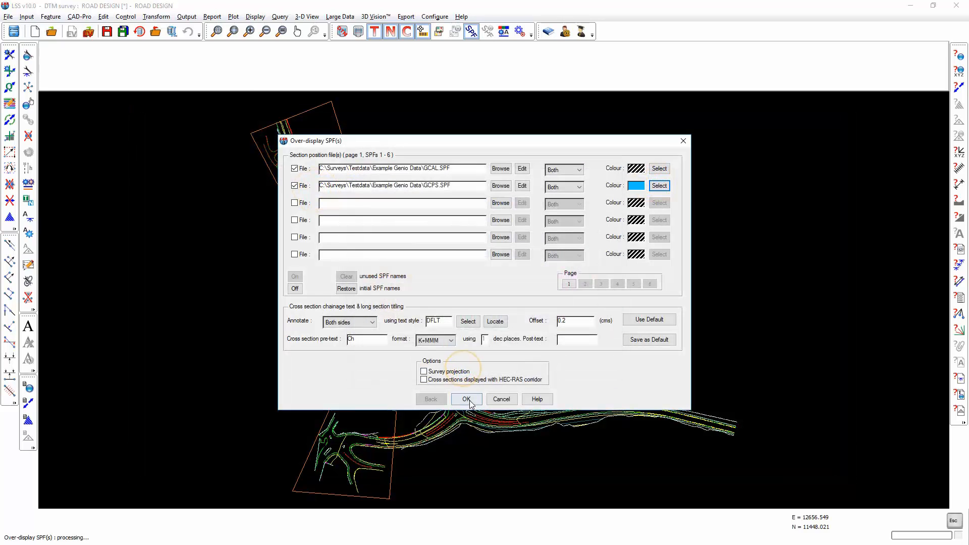
click(466, 398)
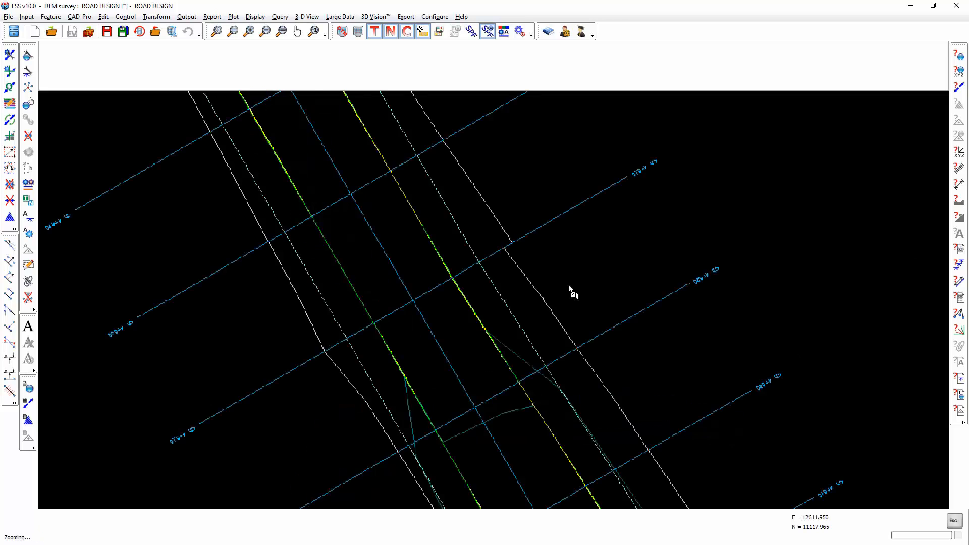
Query the solid white feature link along the road's outer edge to read its string label.
click(958, 89)
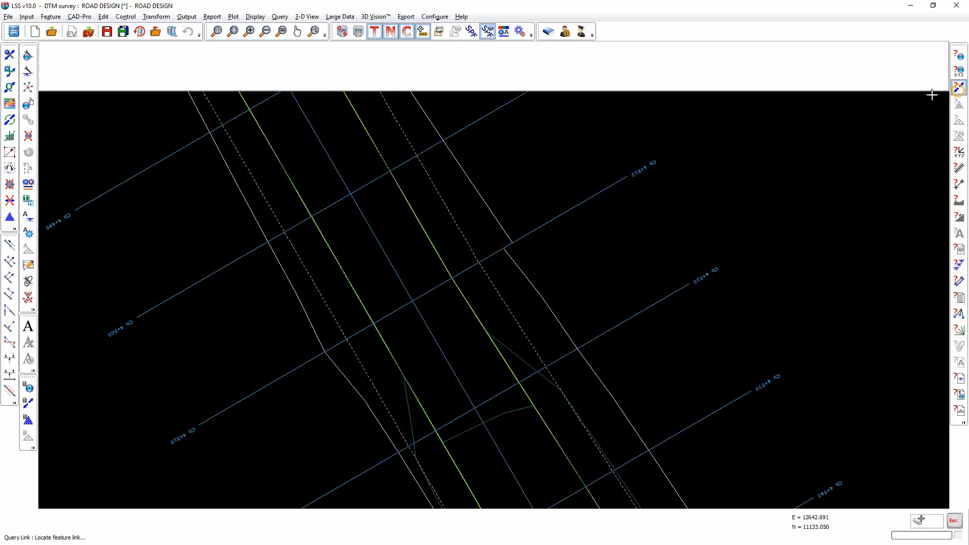
mouse_move(484, 194)
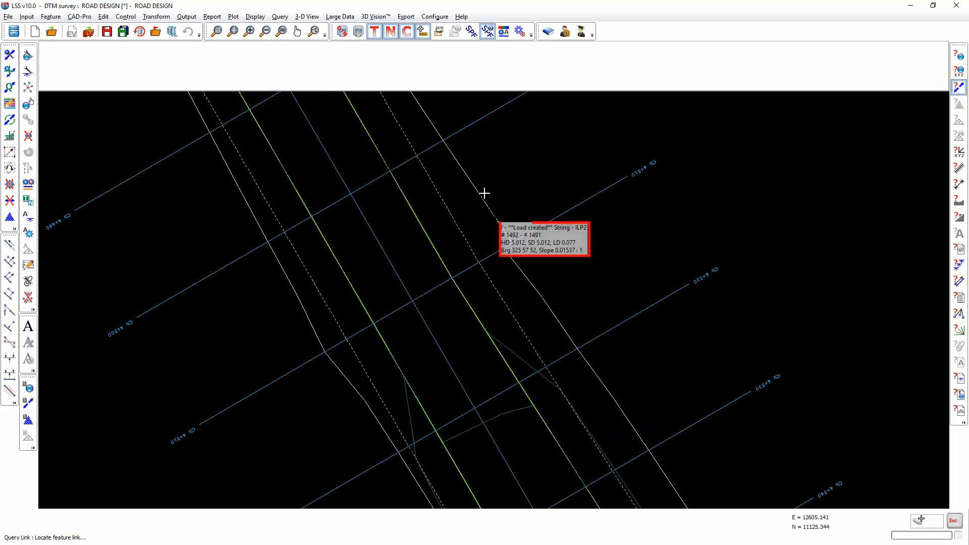